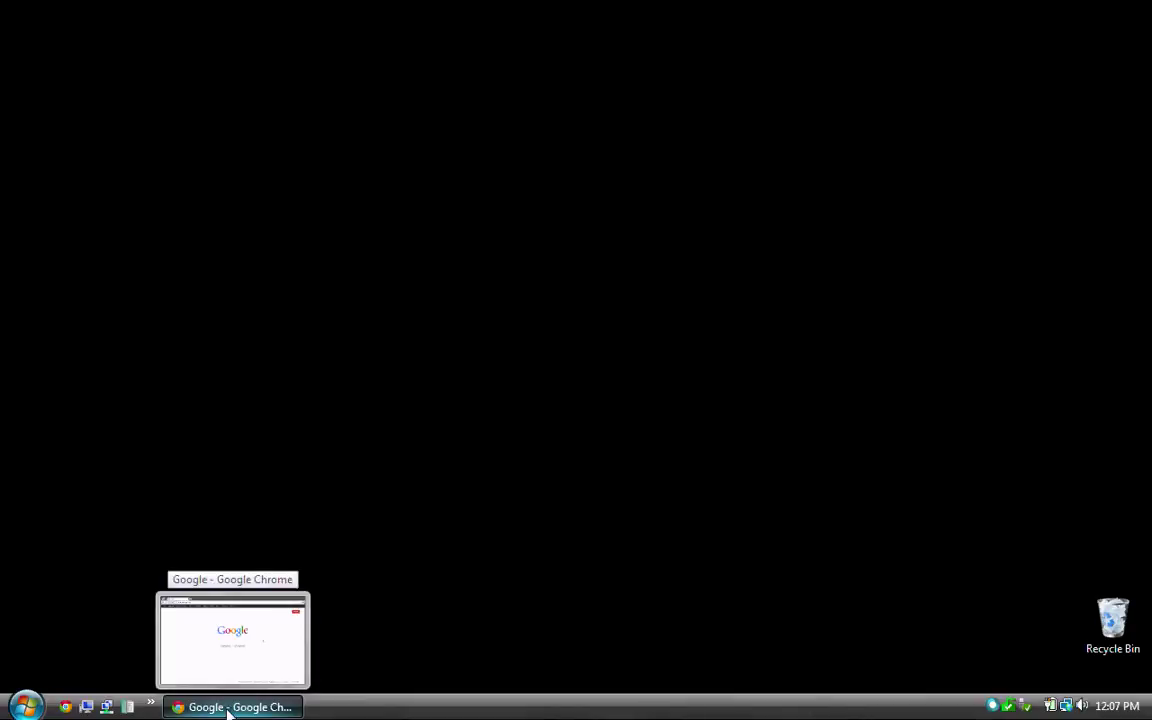
Switch to Google Chrome and open the Windows downloads page at download.cnet.com/windows/
click(228, 711)
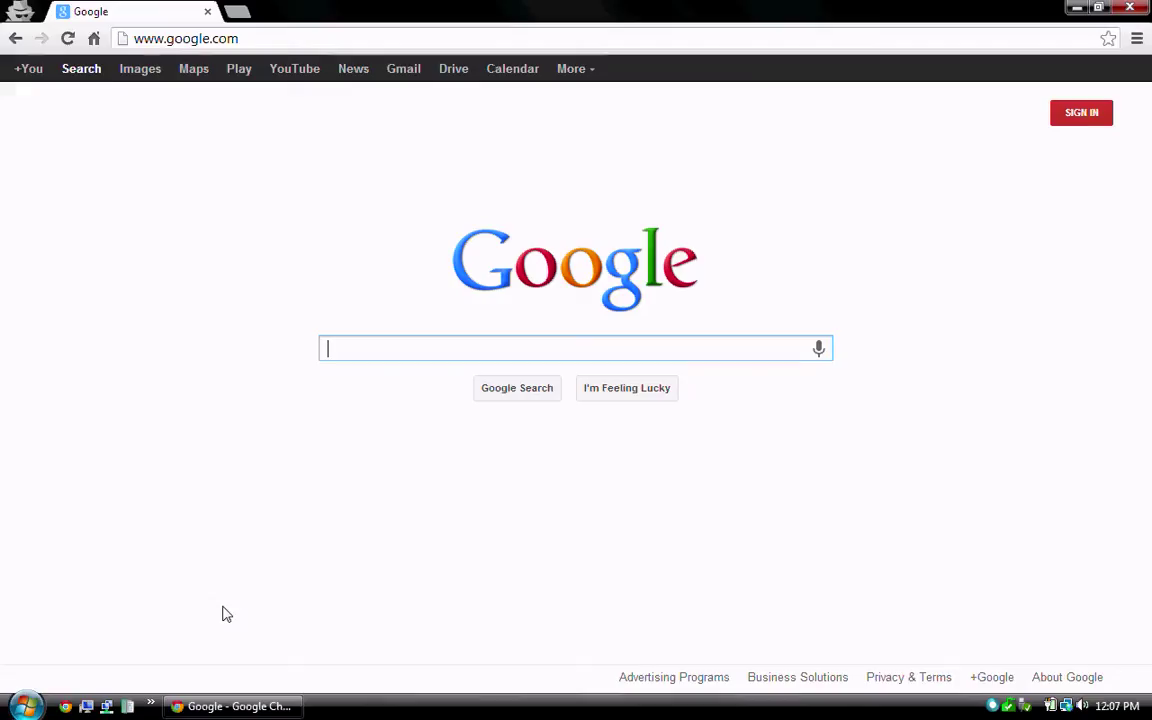
click(265, 44)
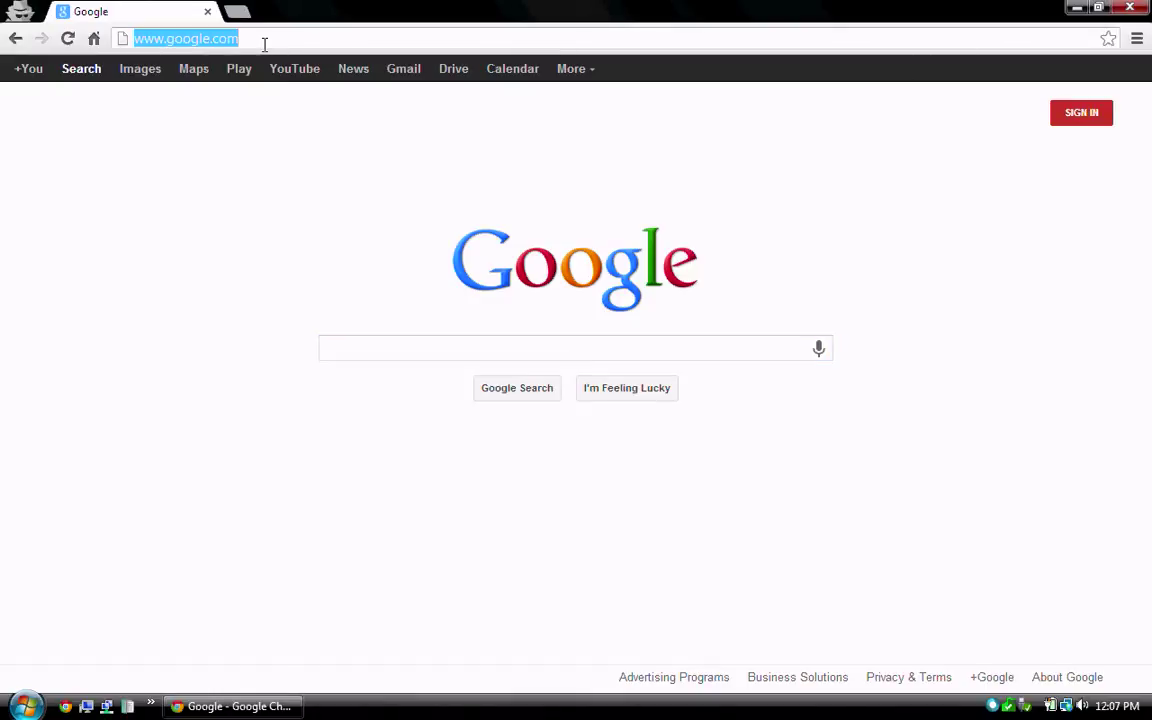
text(download)
key(Return)
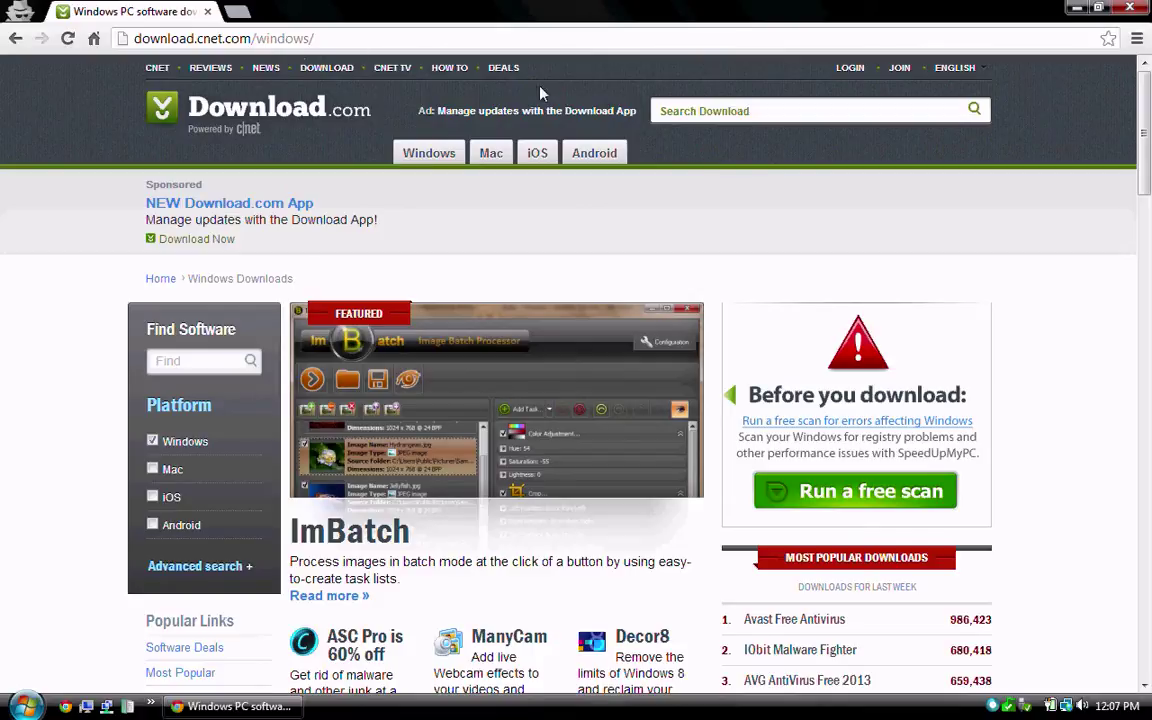
Search Download.com for "ccleaner" across all software
click(742, 114)
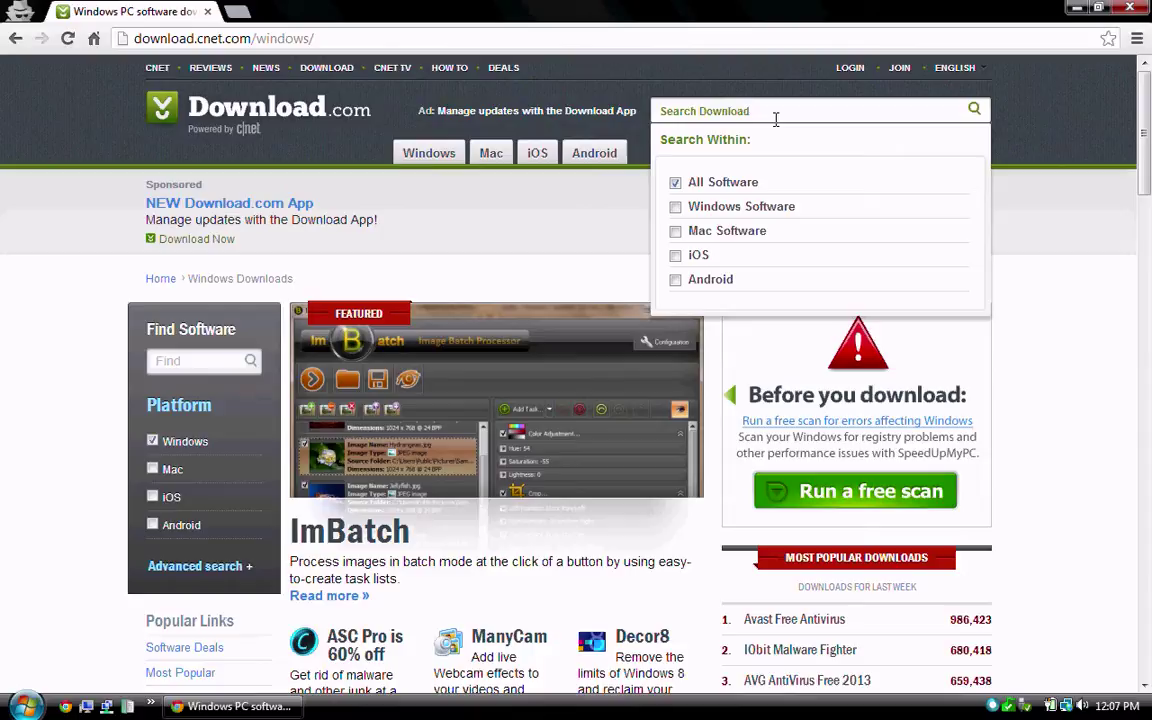
click(775, 115)
text(ccleaner)
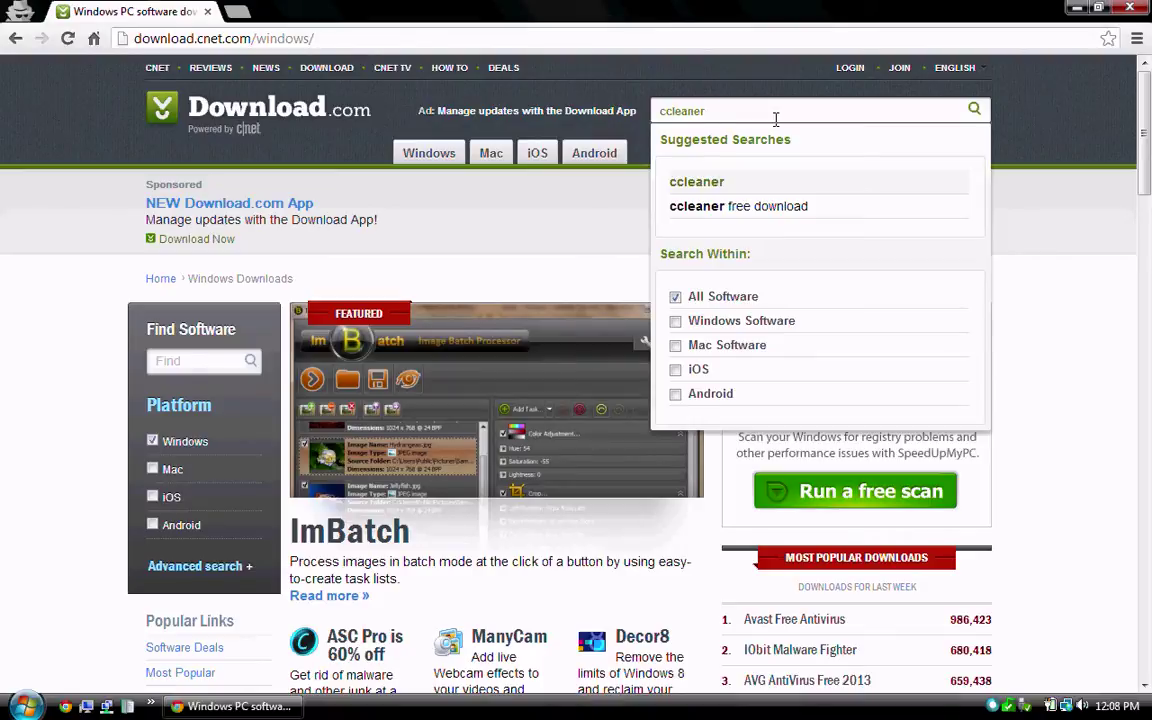
click(713, 187)
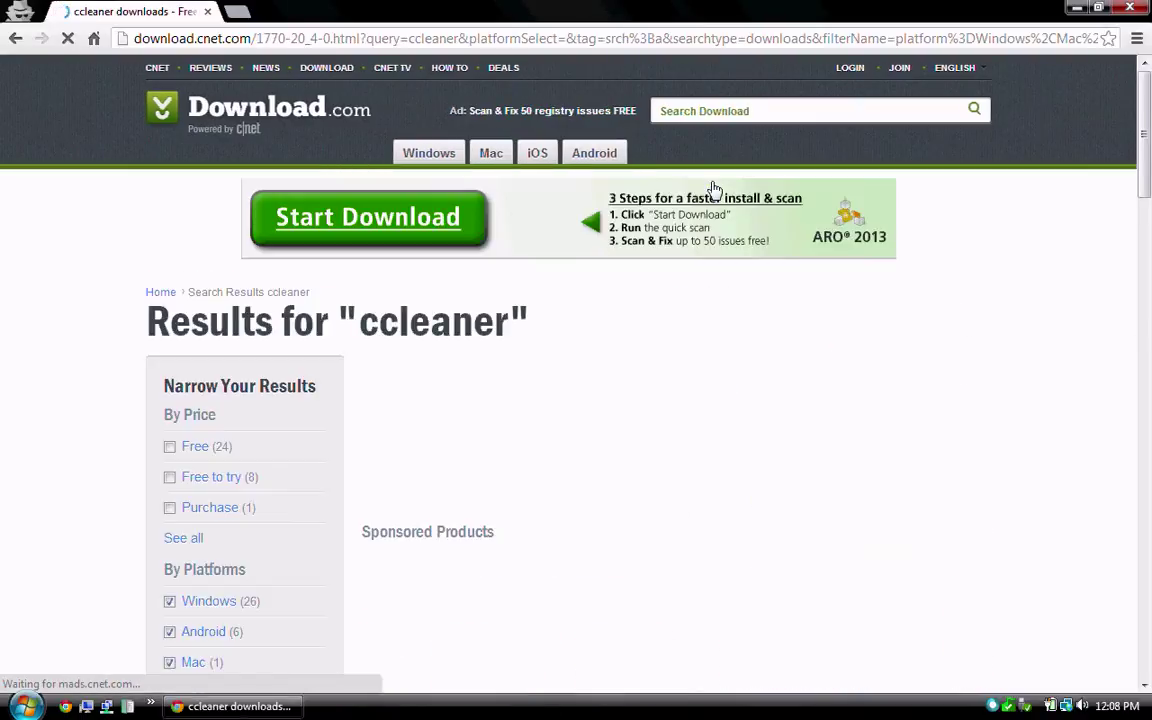
Download the Windows version of CCleaner 4.02.4115 and save the installer as ccsetup402 (1).exe in the Downloads folder
scroll(1070, 260, down, 5)
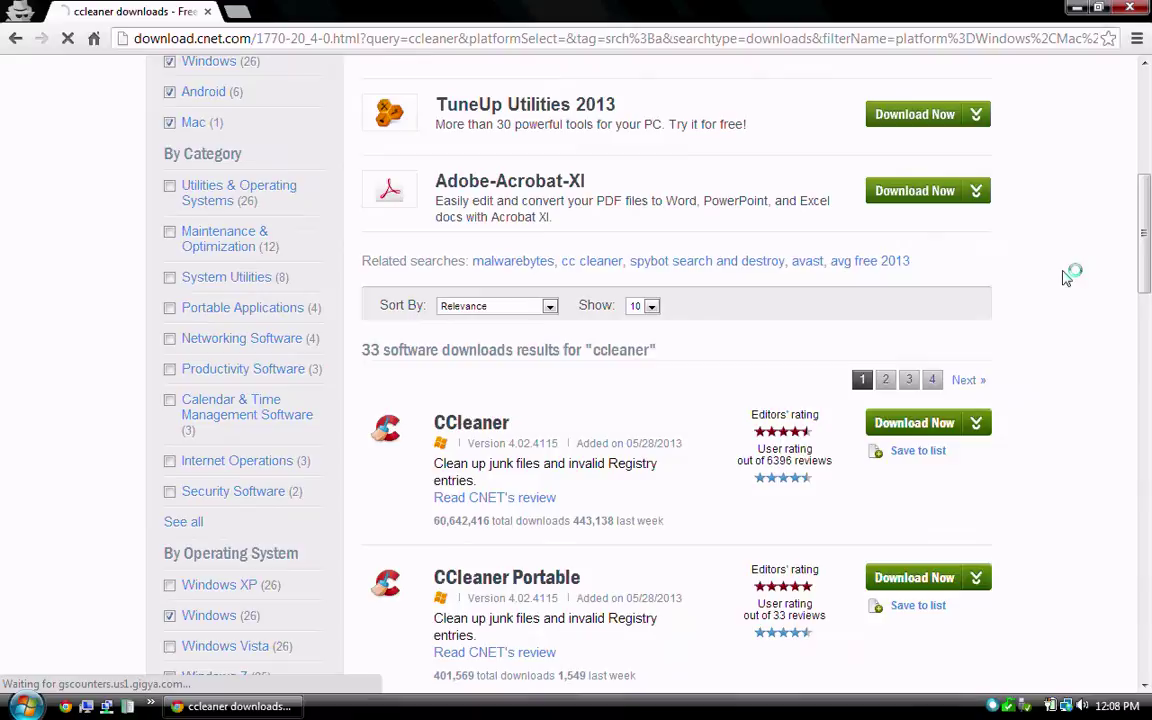
scroll(907, 318, down, 1)
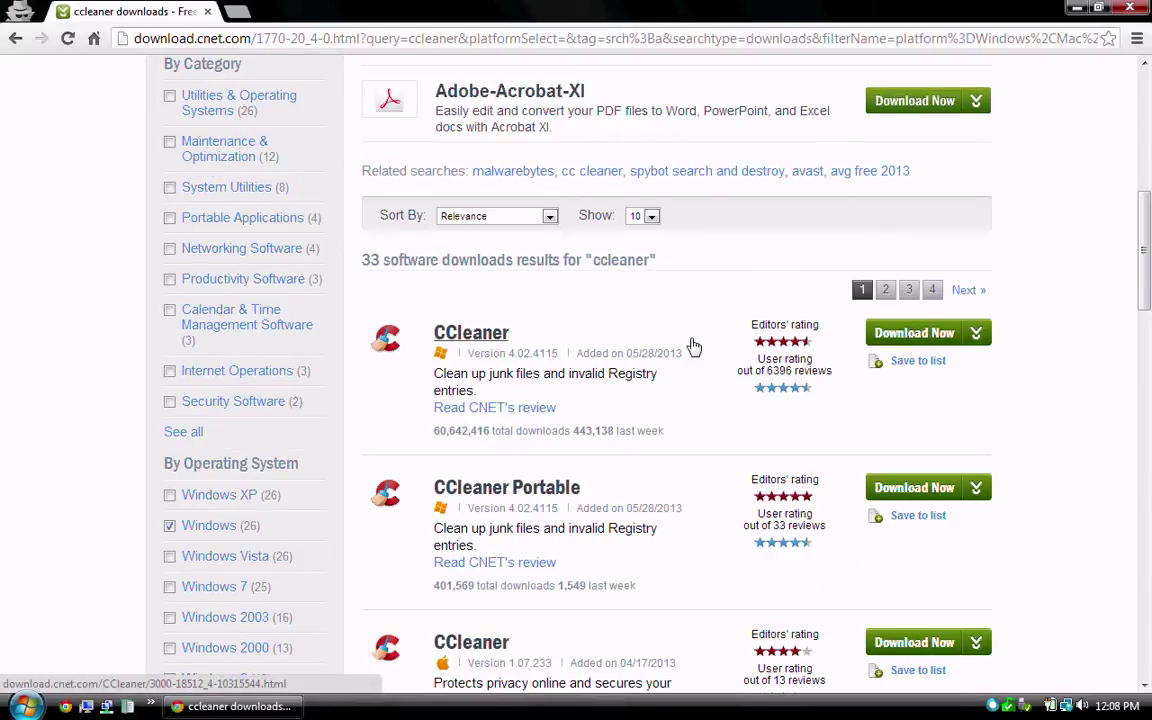
click(909, 343)
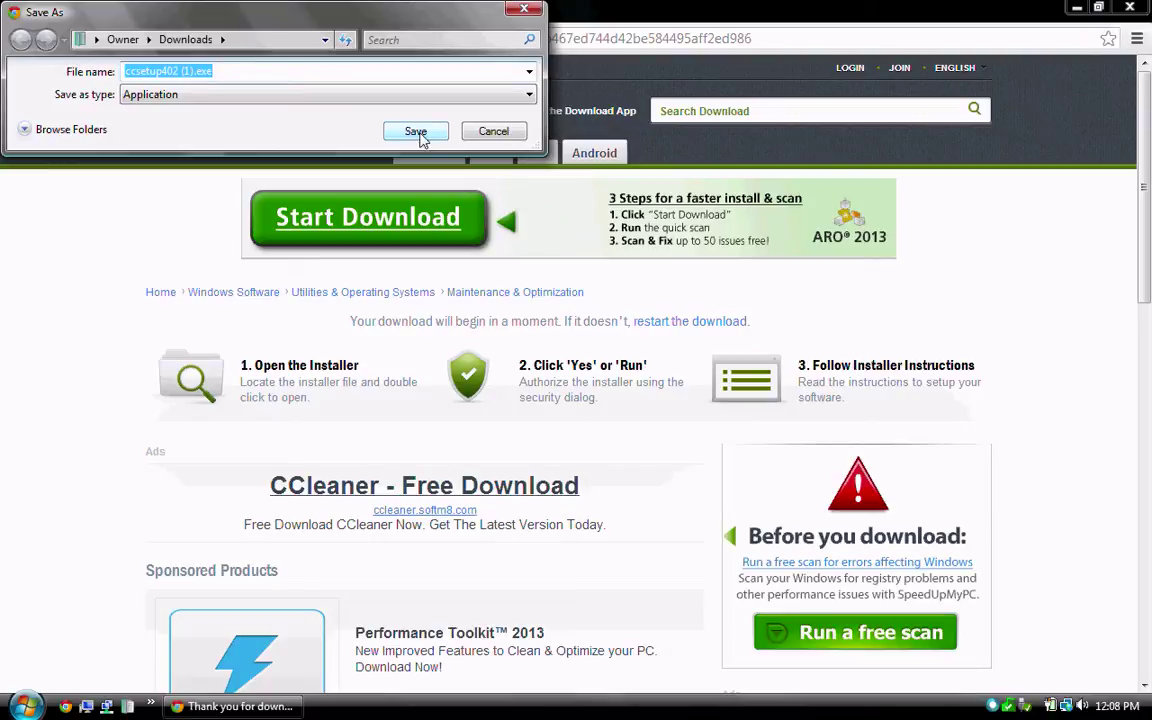
click(416, 133)
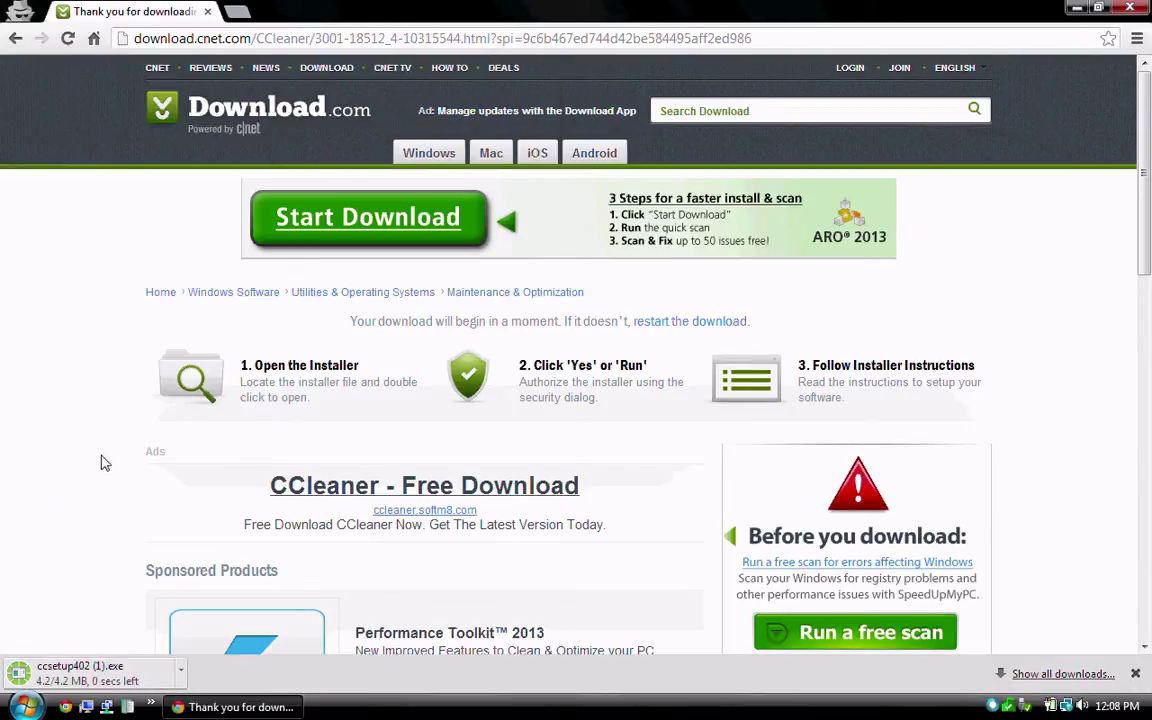
Run the downloaded CCleaner installer and proceed to its install options with English as the language
click(93, 680)
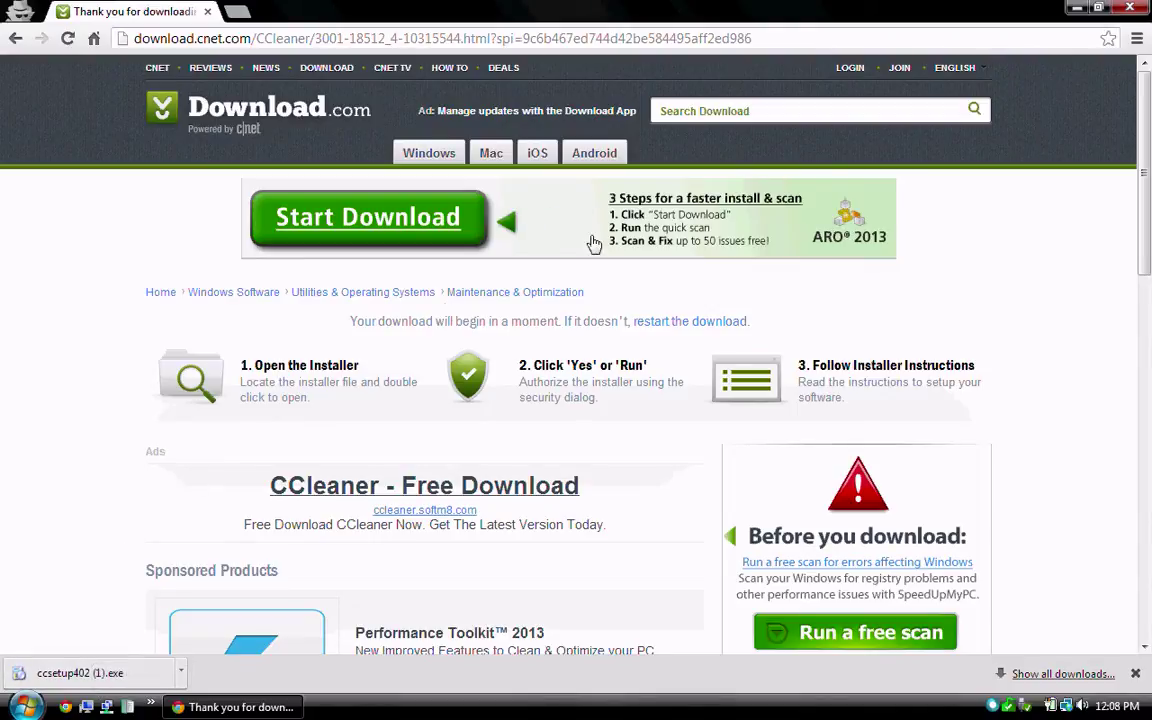
click(1074, 12)
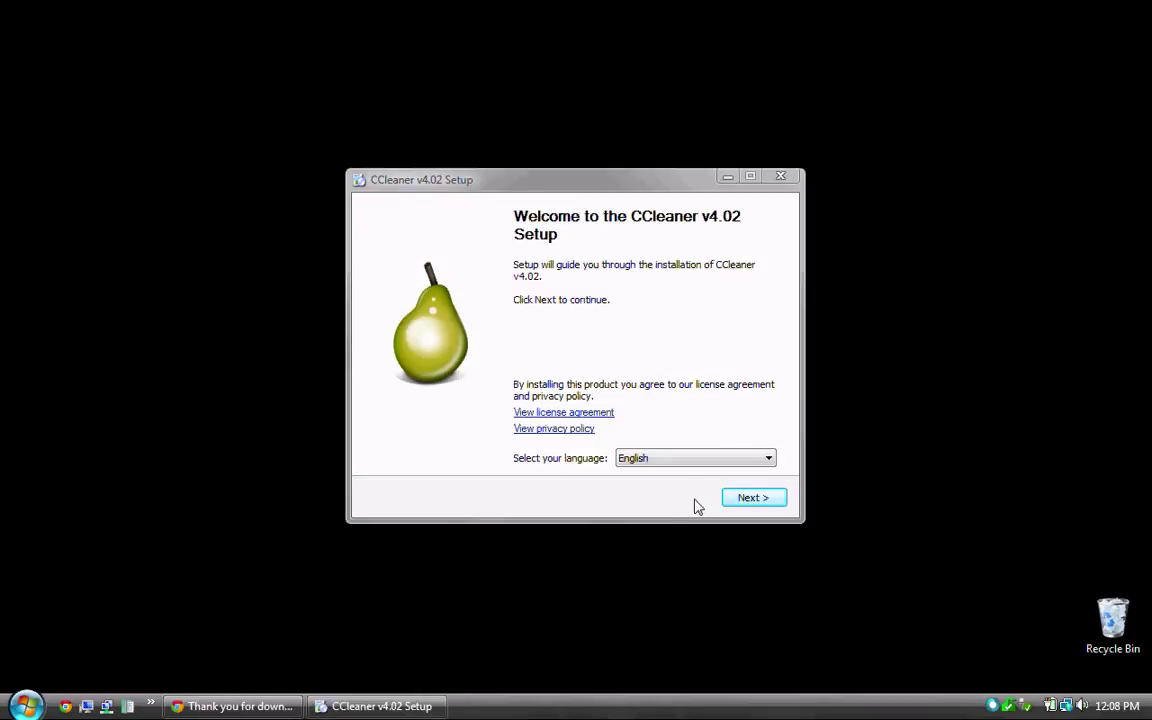
click(733, 502)
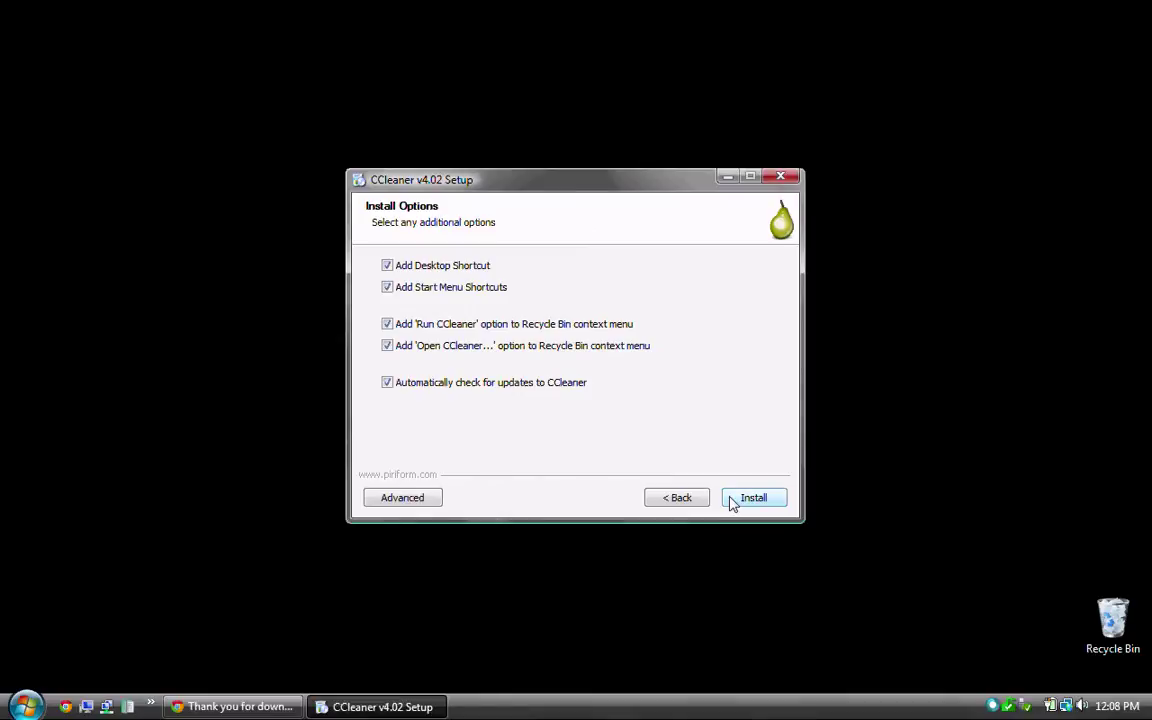
Install CCleaner without the automatic update check and without the 'Run CCleaner' and 'Open CCleaner...' Recycle Bin context menu options
click(387, 382)
click(387, 345)
click(387, 324)
click(754, 498)
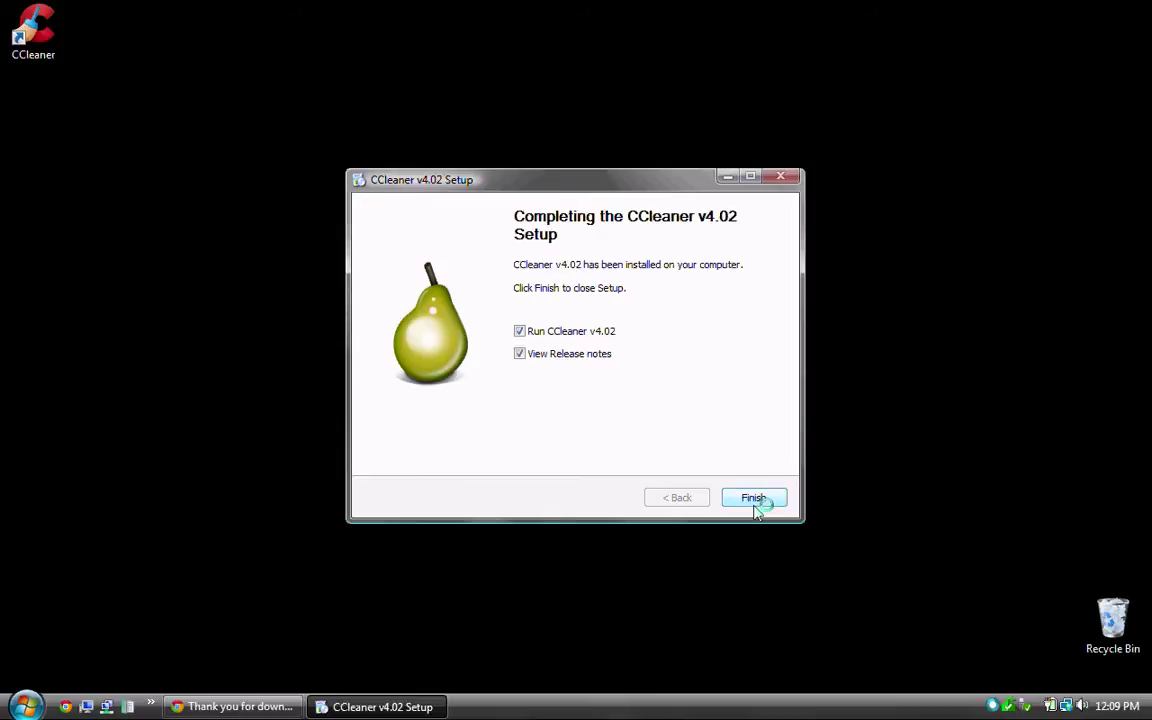
Finish the CCleaner setup without viewing release notes, accept the recommended intelligent cookie scan, and close the launched program
click(520, 358)
click(756, 505)
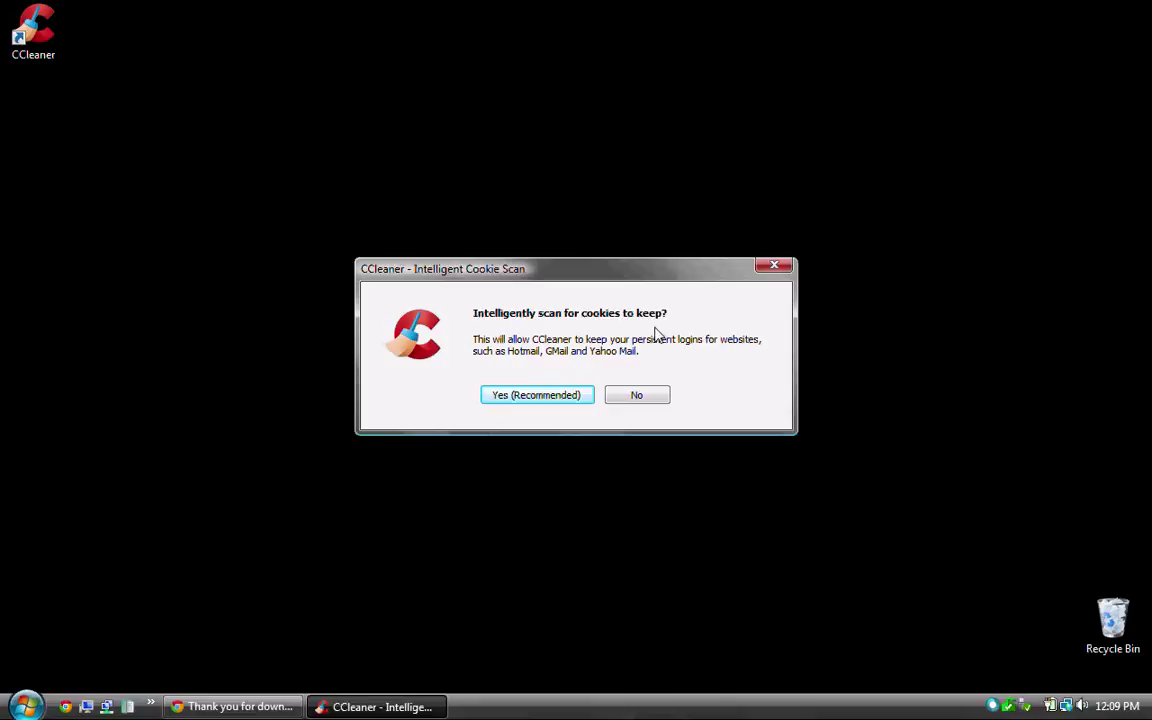
click(582, 396)
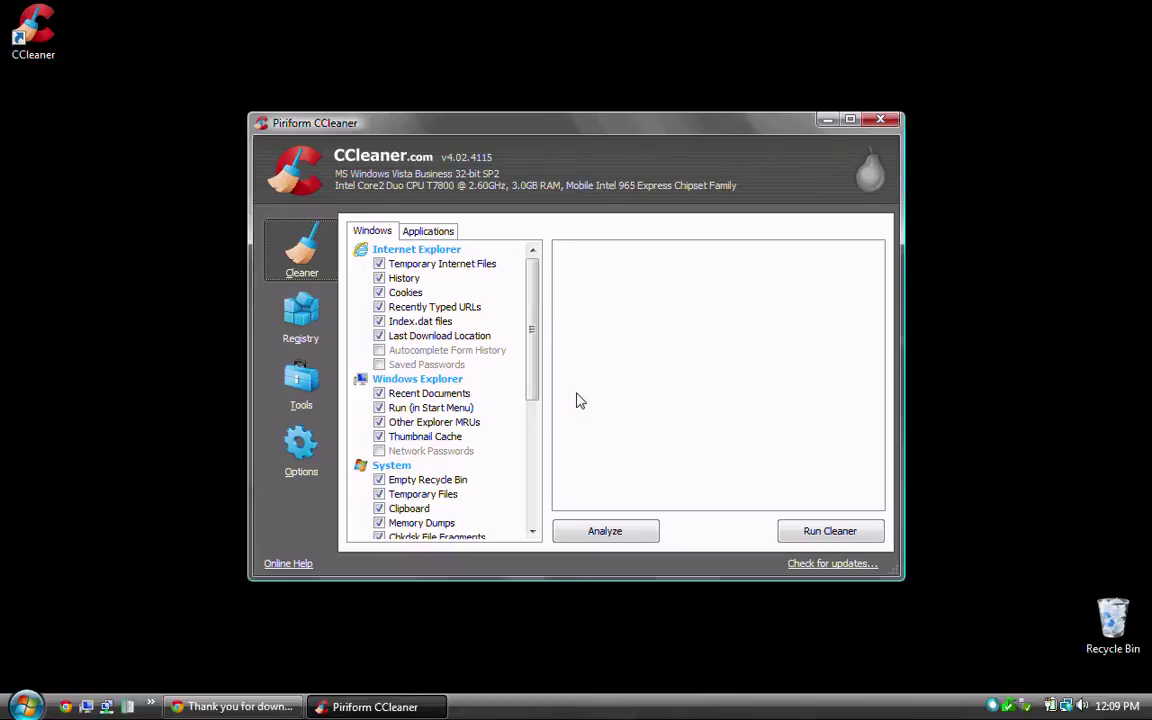
click(881, 122)
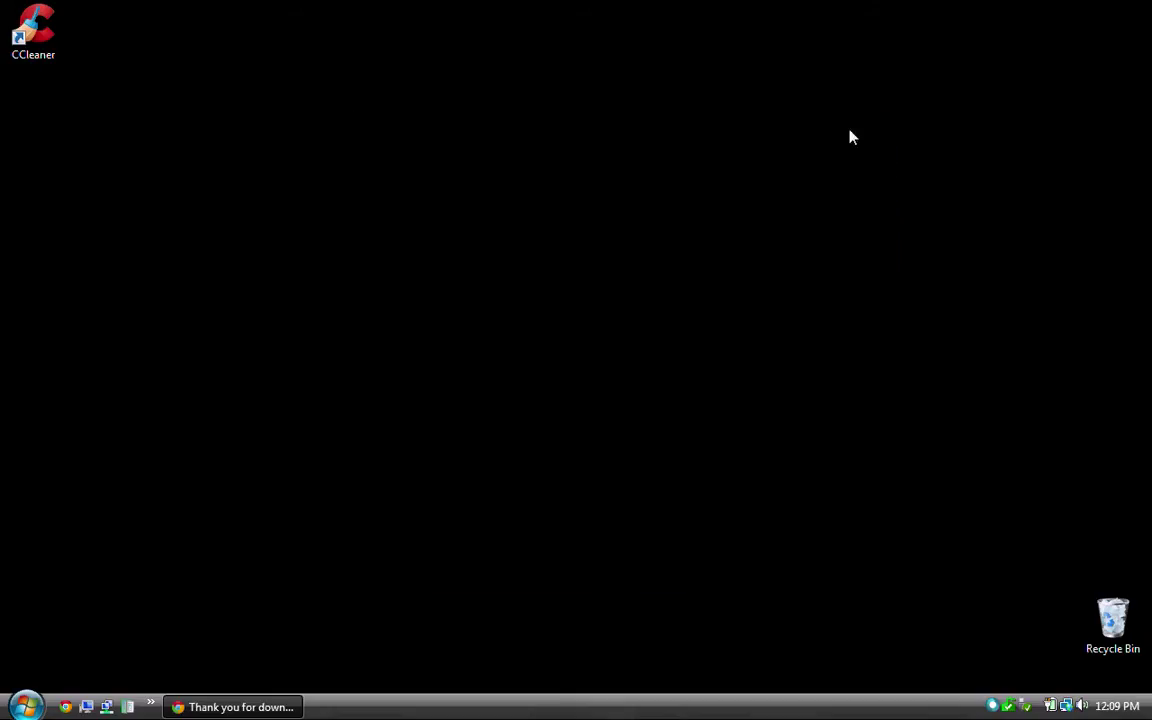
Return to Download.com in Chrome and search for "malwarebytes" within Windows software
click(228, 707)
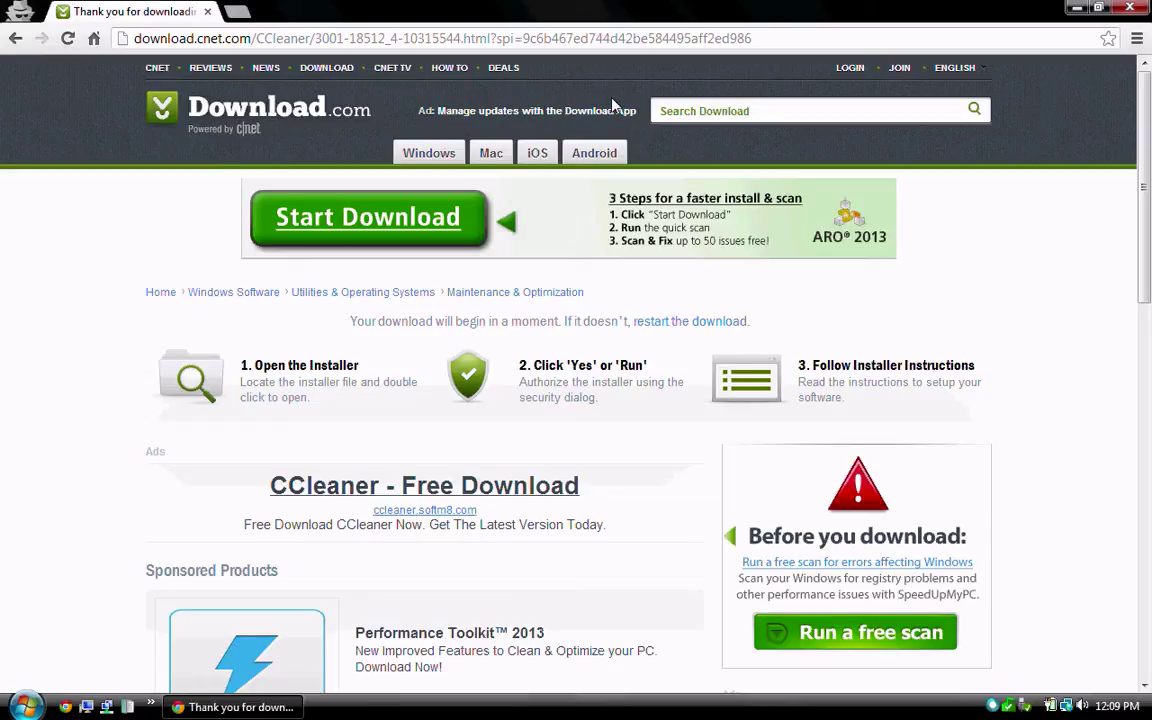
click(785, 114)
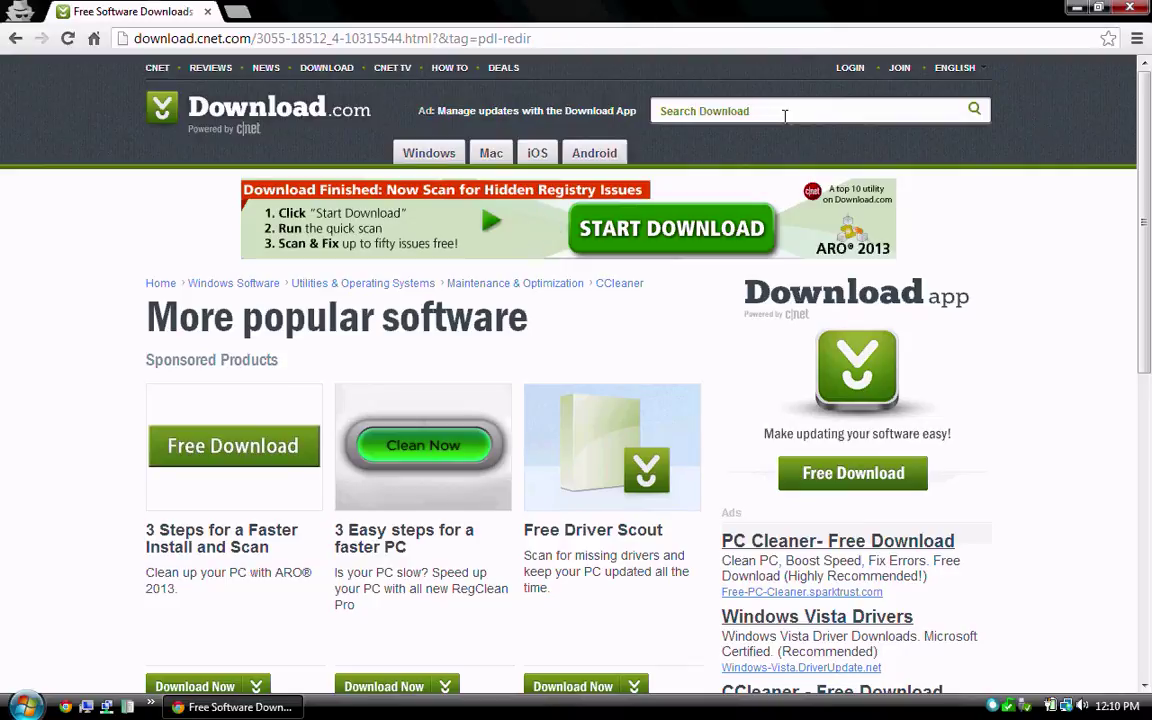
click(785, 115)
text(mal)
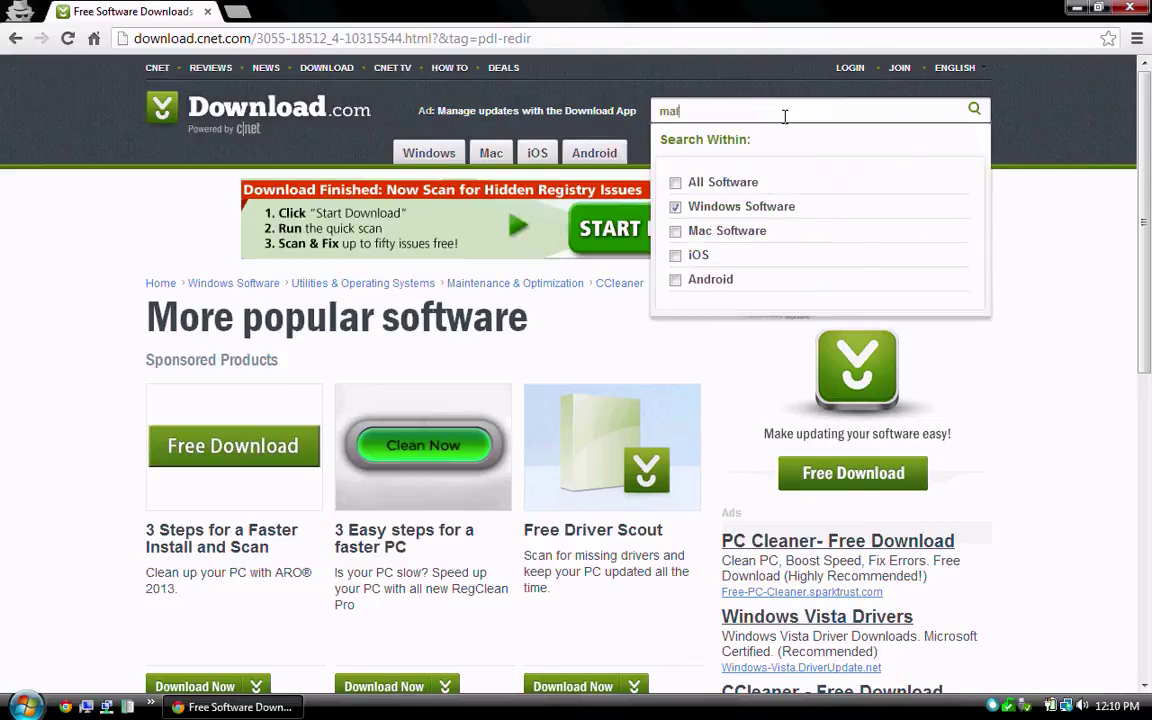
text(warebytes)
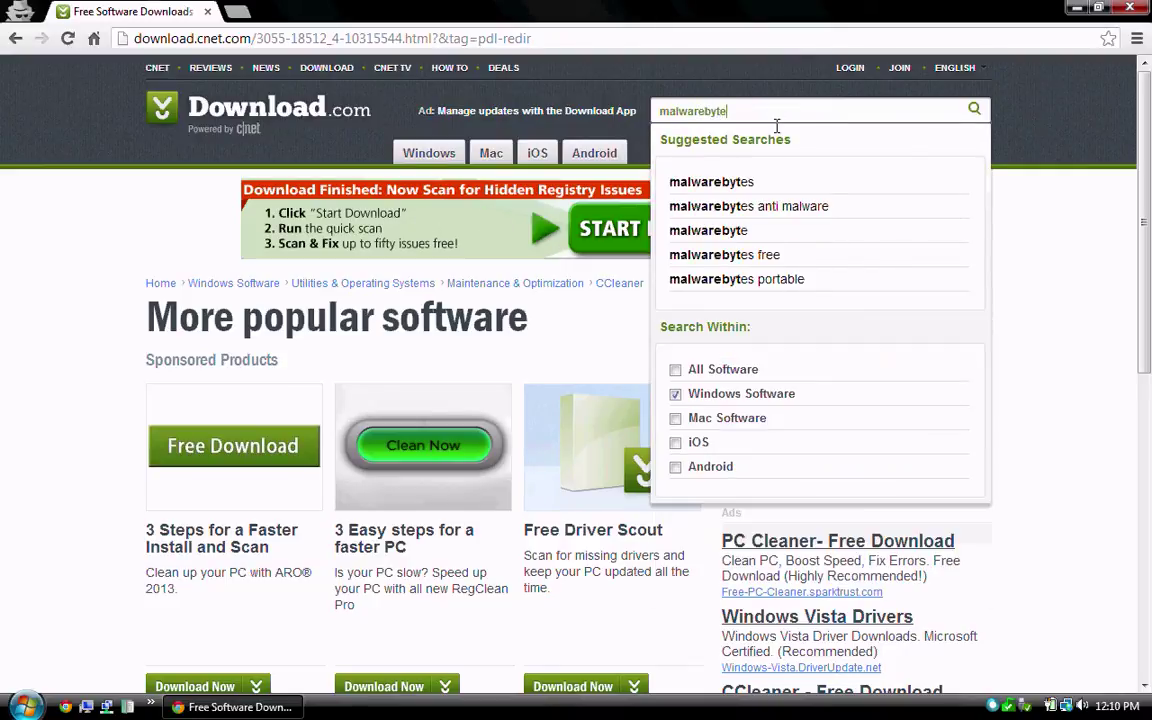
click(738, 183)
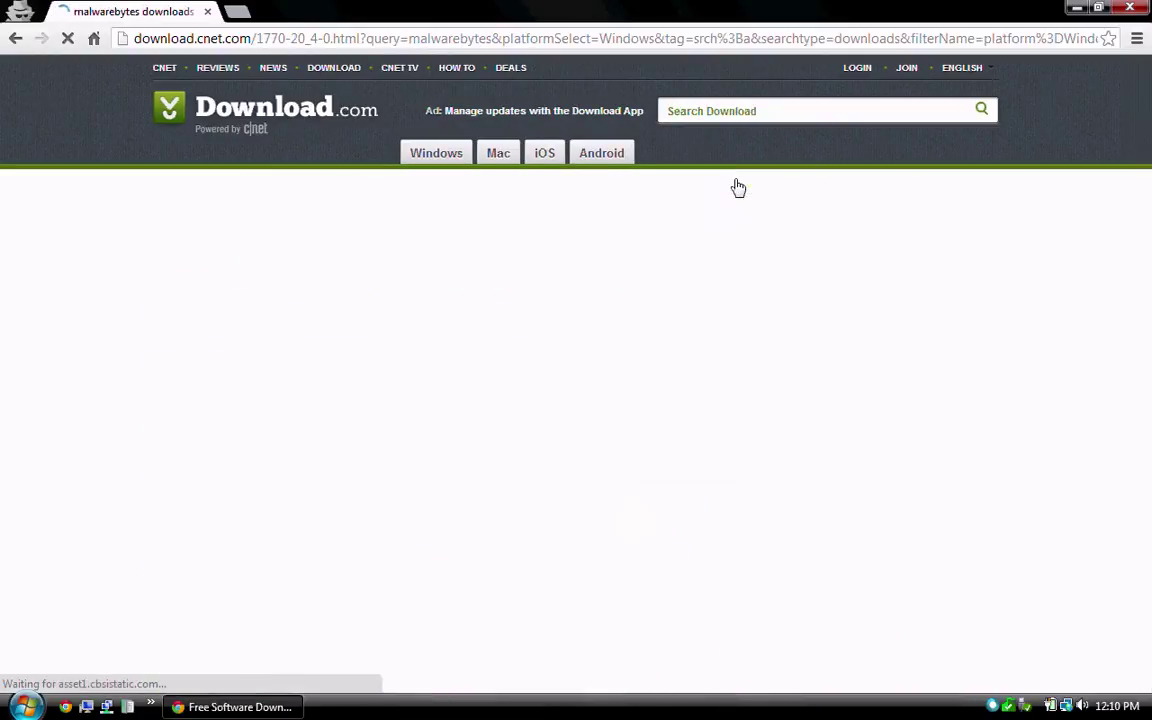
Download Malwarebytes Anti-Malware 1.75 and save the installer as mbam-setup-1.75.0.1300 (1).exe in the Downloads folder
scroll(1026, 305, down, 5)
scroll(985, 308, down, 3)
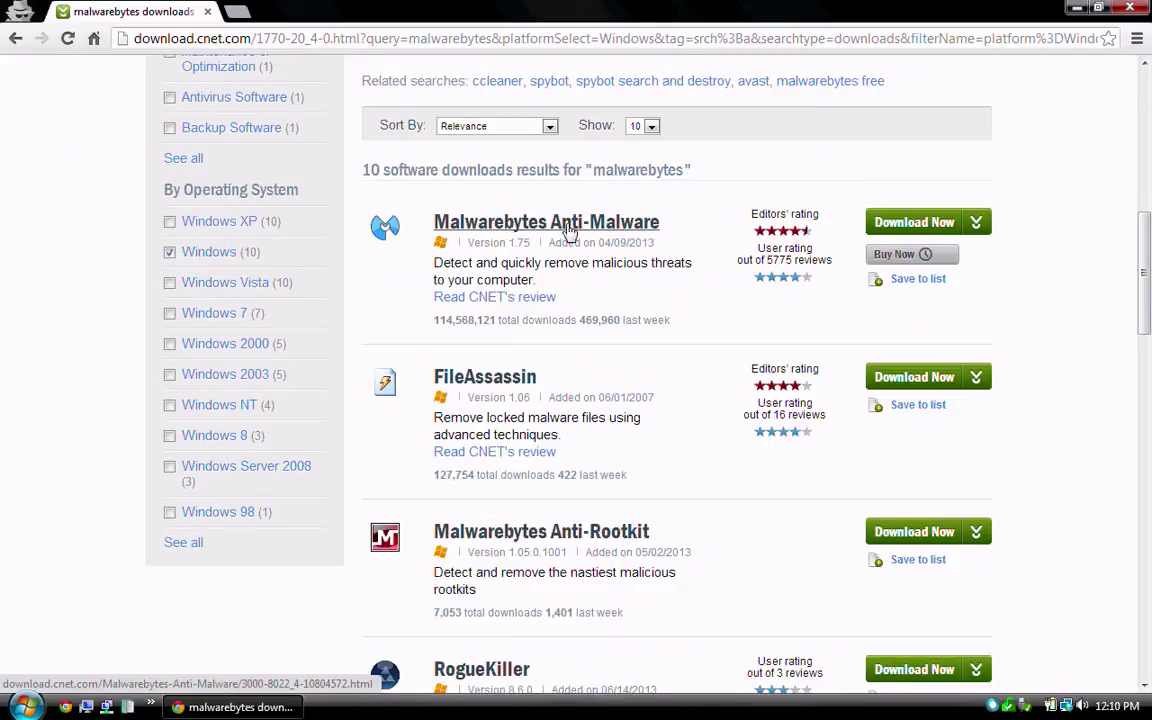
click(915, 228)
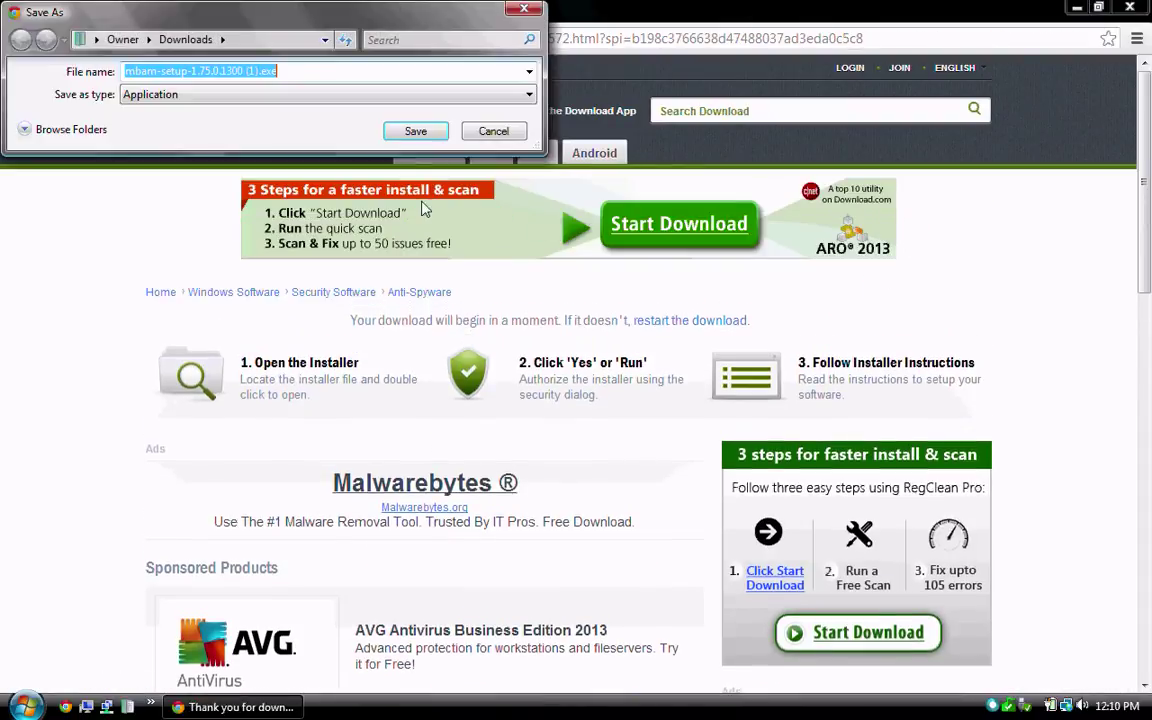
click(401, 136)
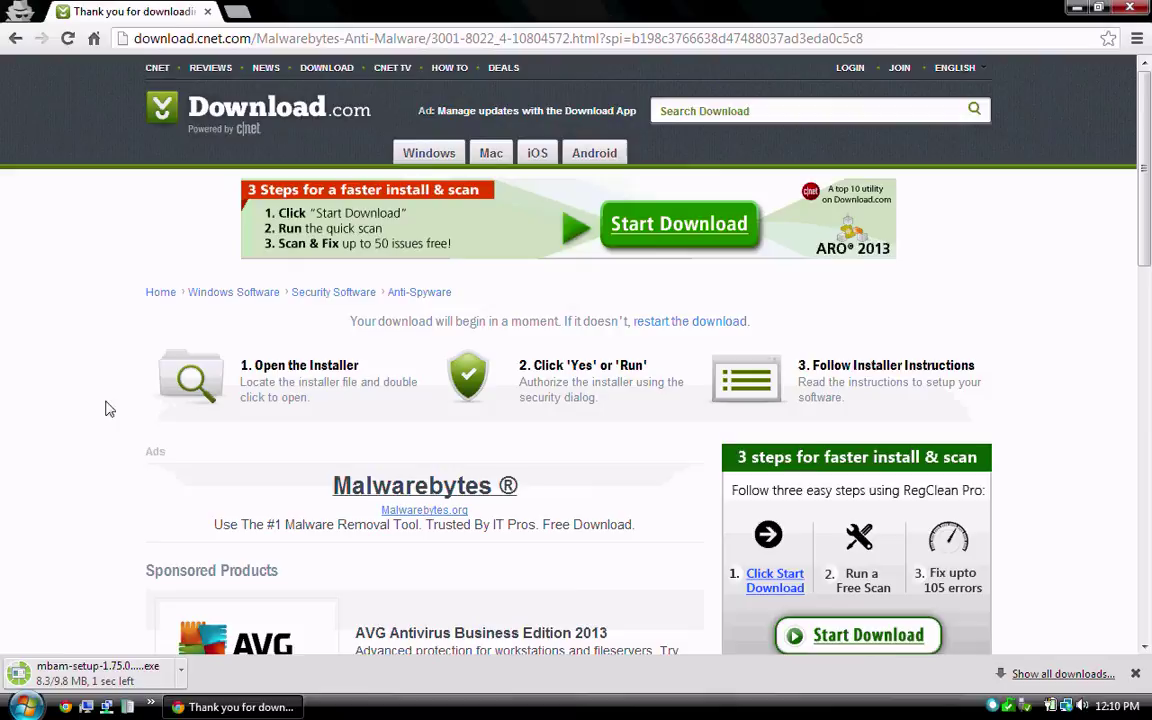
Run the downloaded Malwarebytes installer, allow it past the security warning, and use English as the setup language
click(91, 677)
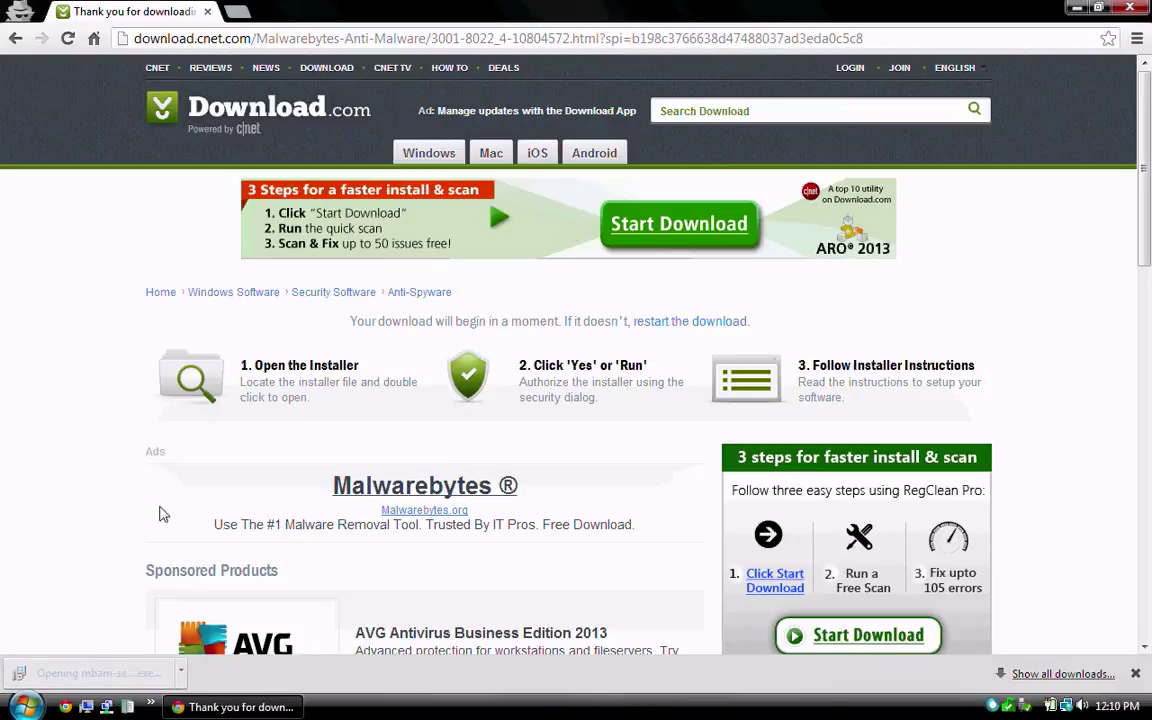
click(1068, 10)
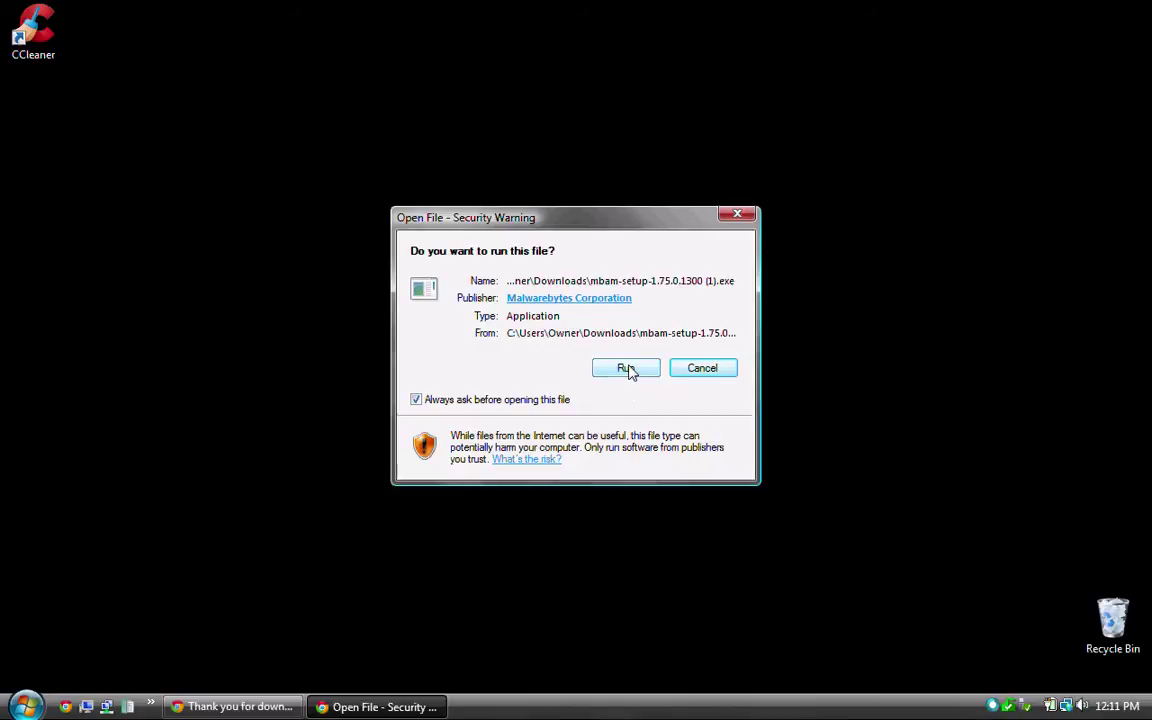
click(627, 369)
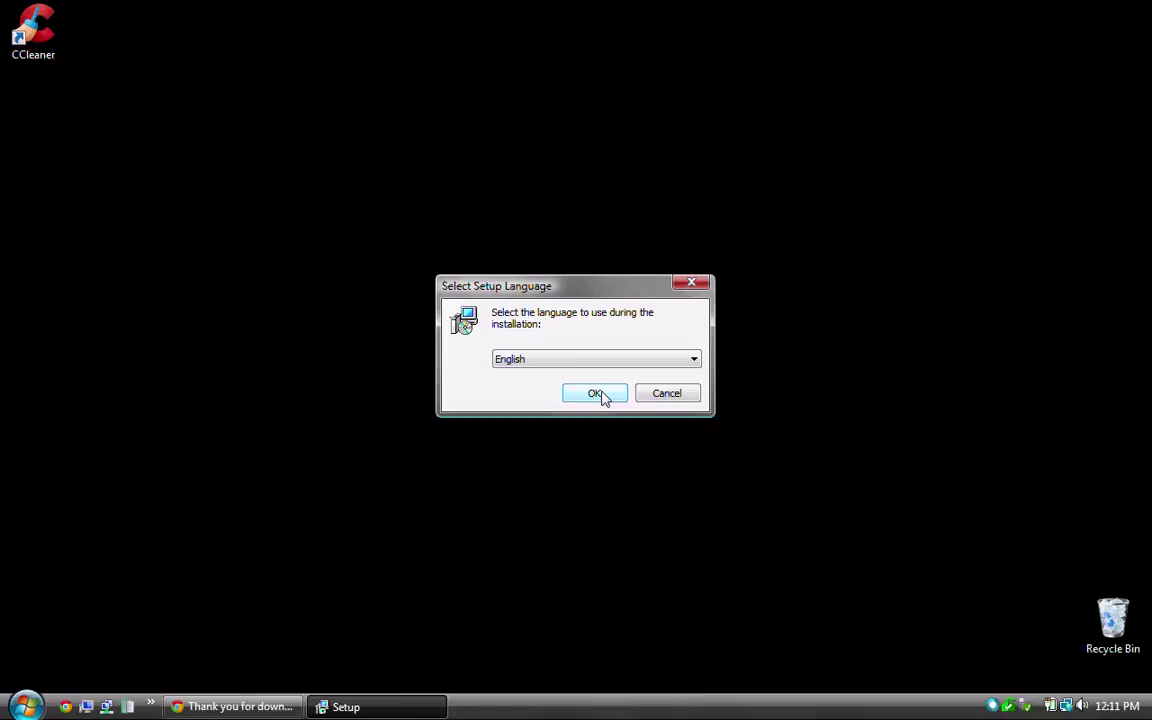
click(600, 395)
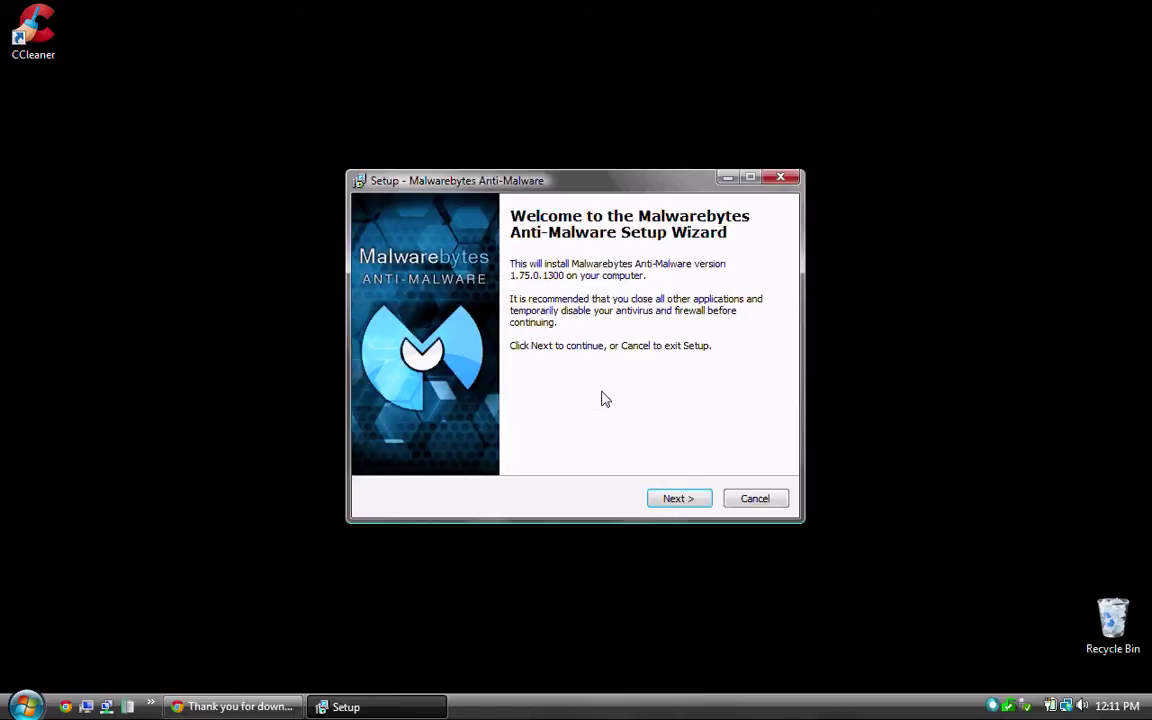
Start the Malwarebytes Anti-Malware setup wizard and accept the license agreement
click(674, 500)
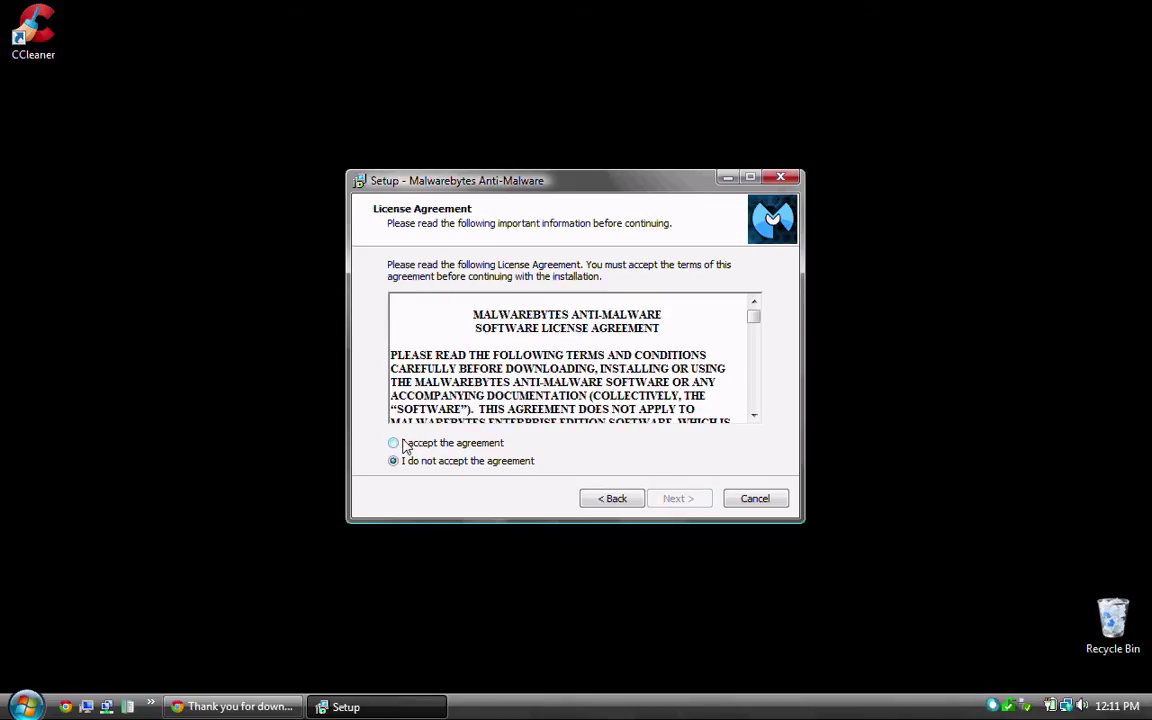
click(394, 446)
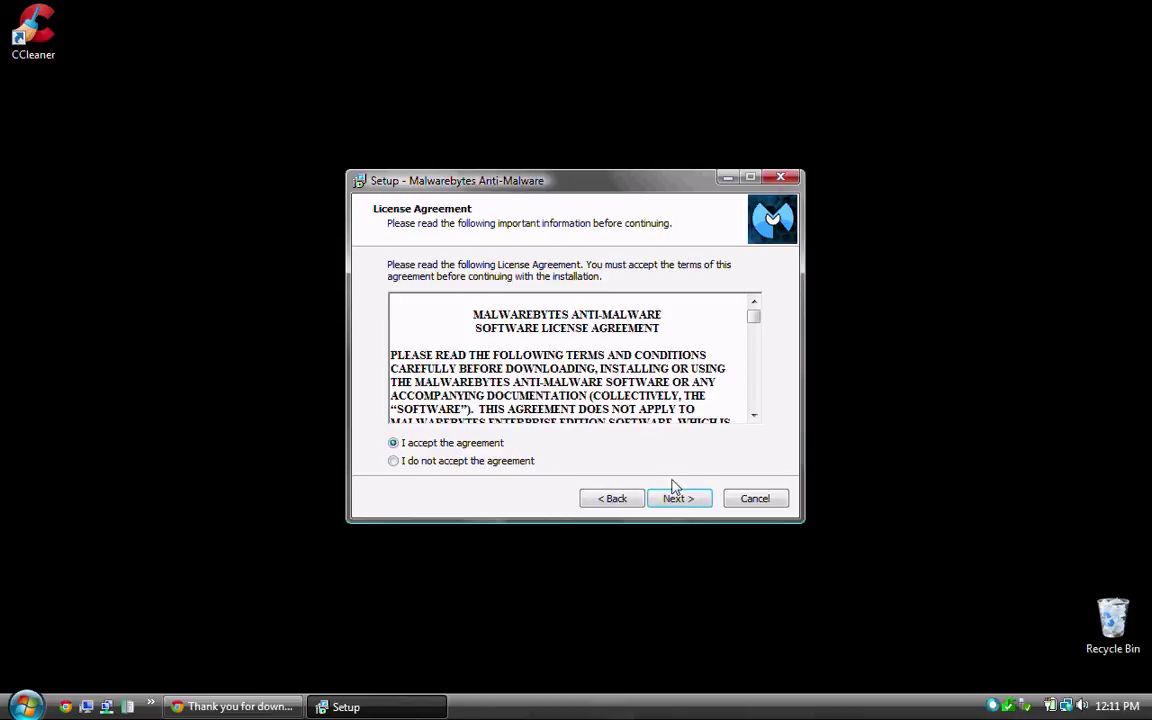
click(685, 505)
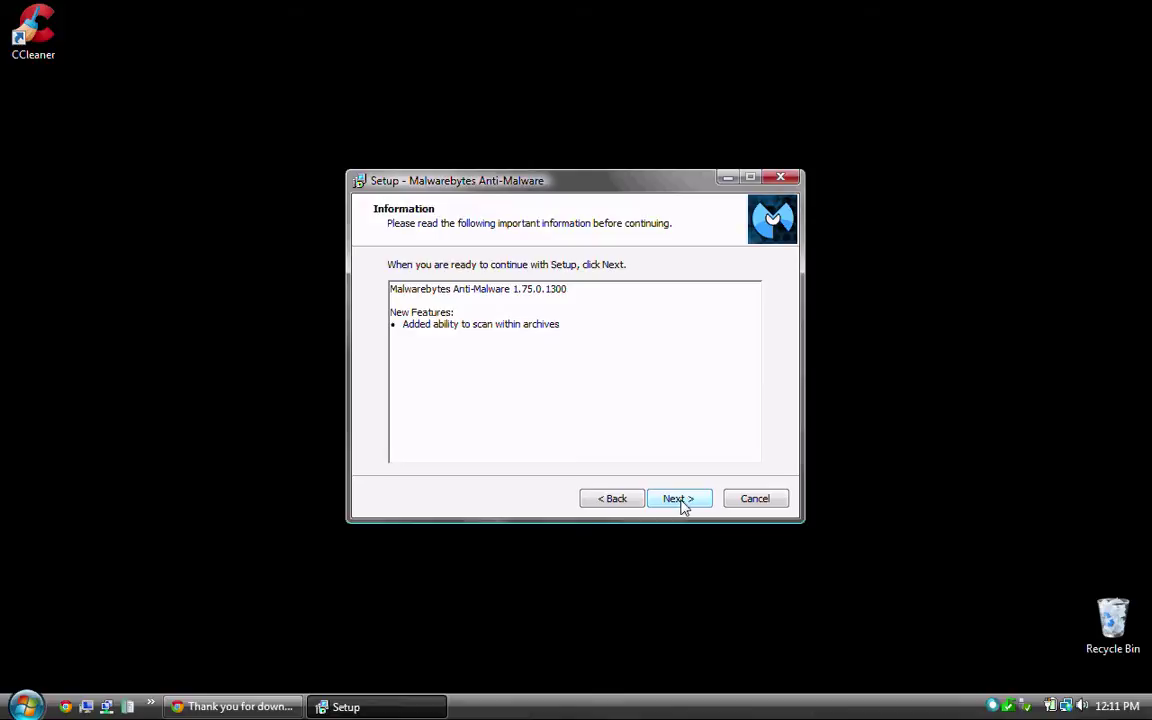
Install Malwarebytes Anti-Malware with the default destination and Start Menu folders and only a desktop icon
click(684, 506)
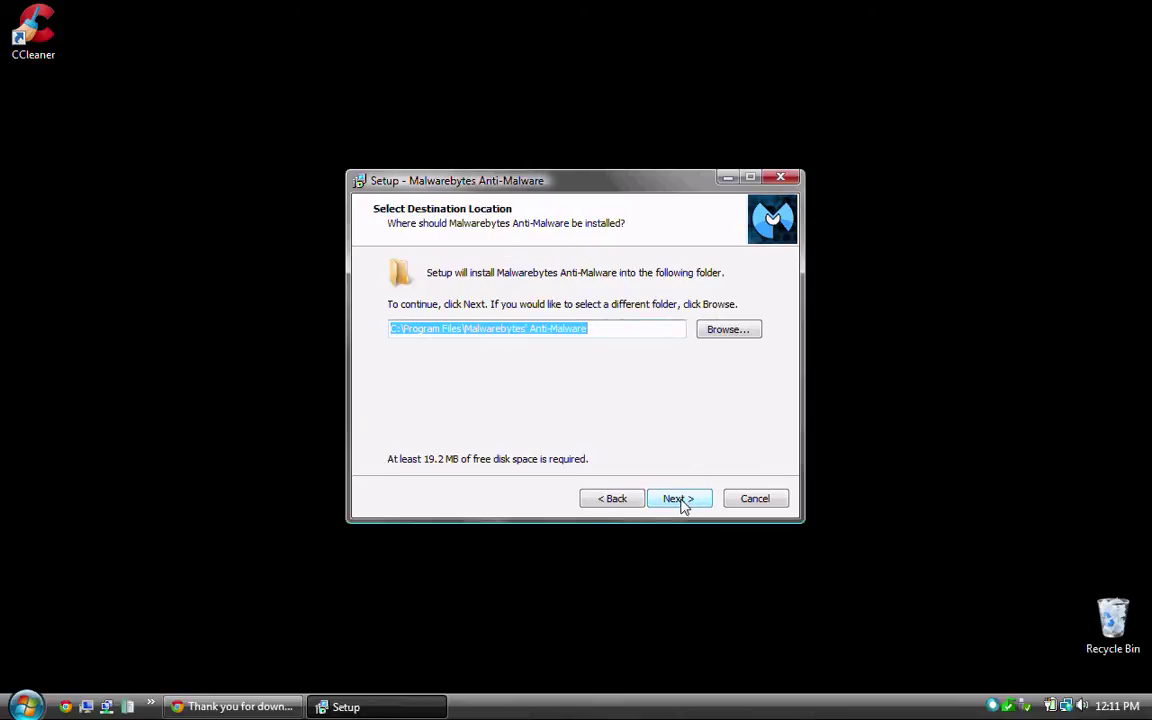
click(684, 506)
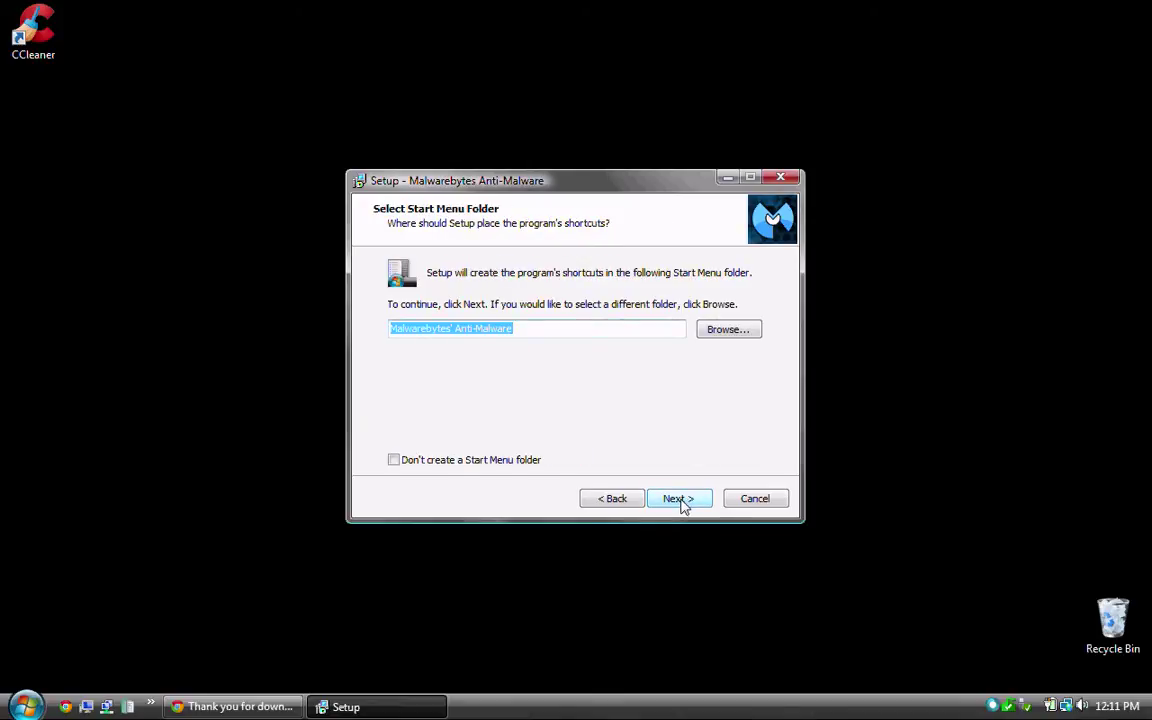
click(684, 506)
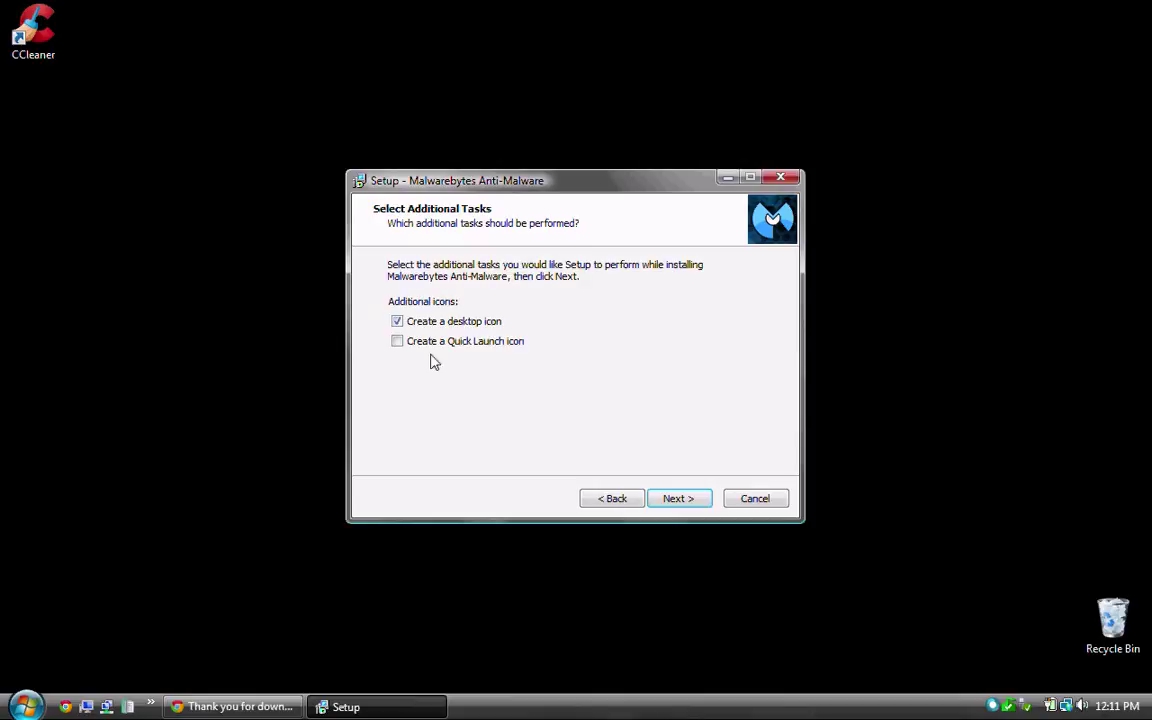
click(680, 503)
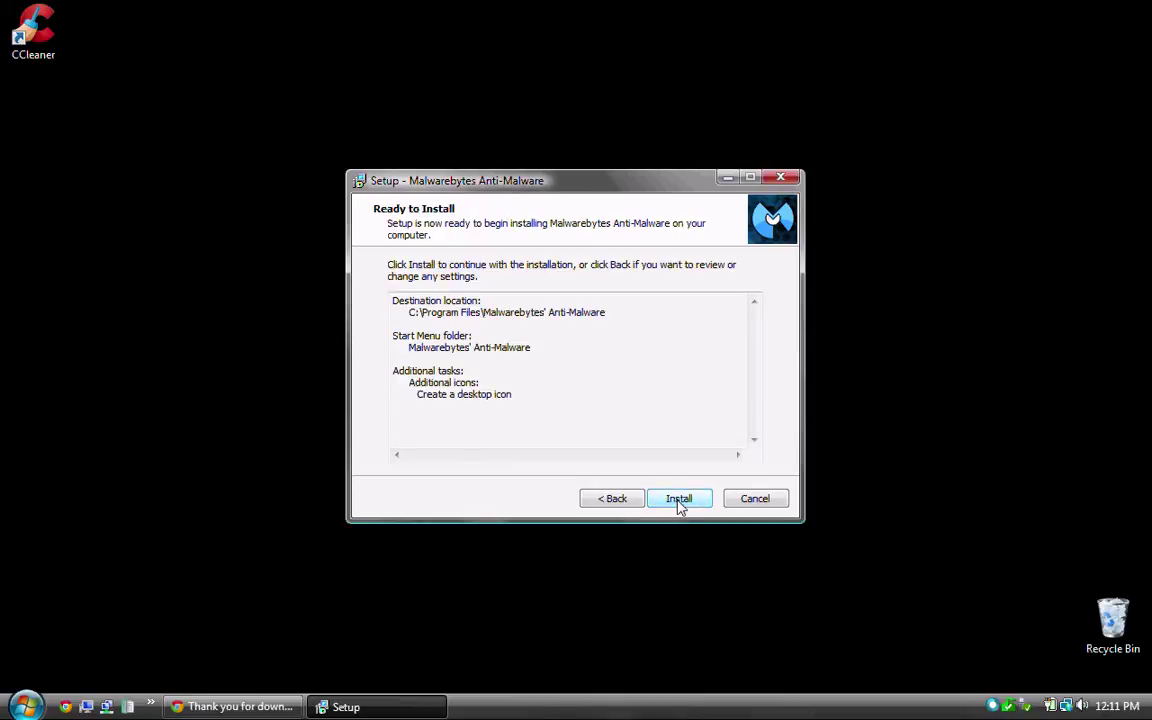
click(680, 503)
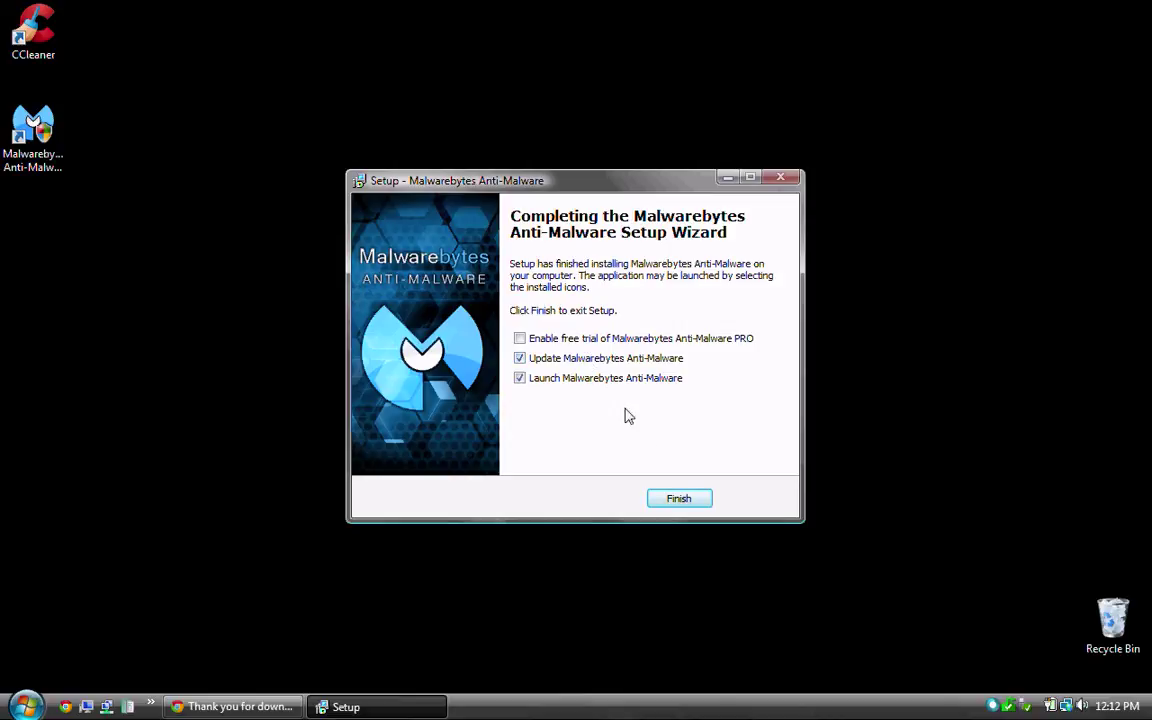
Finish the Malwarebytes setup without the PRO trial, letting it update and launch, and dismiss the database update notice
click(678, 499)
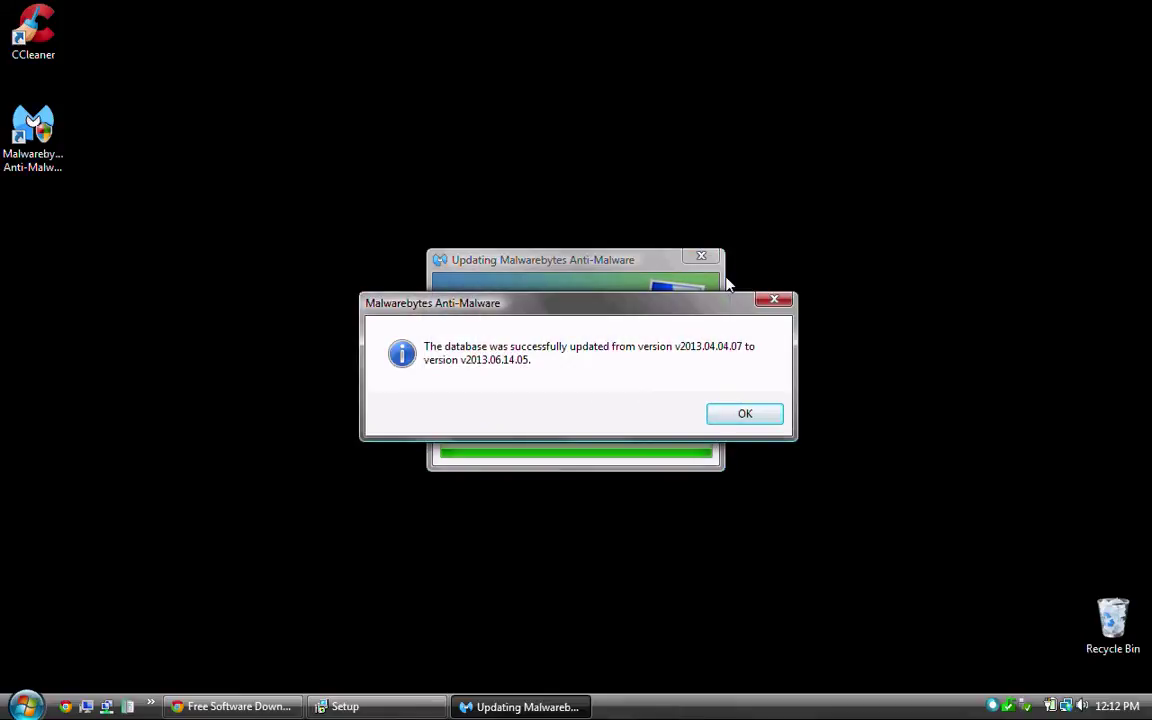
click(737, 414)
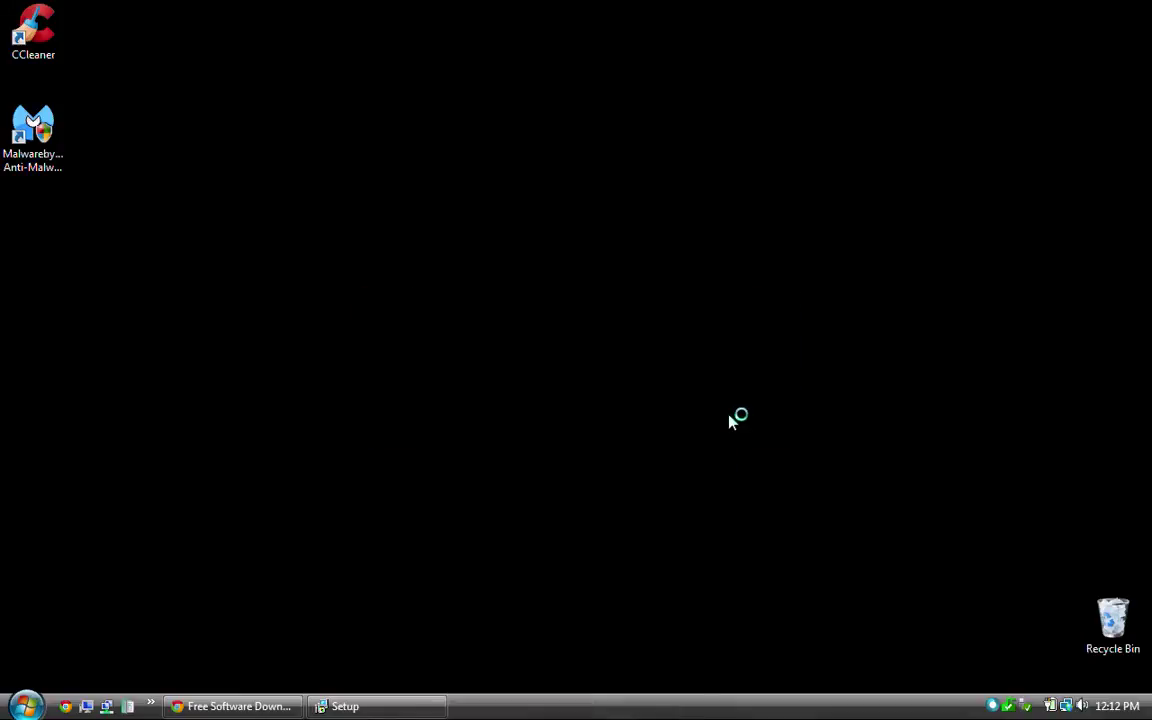